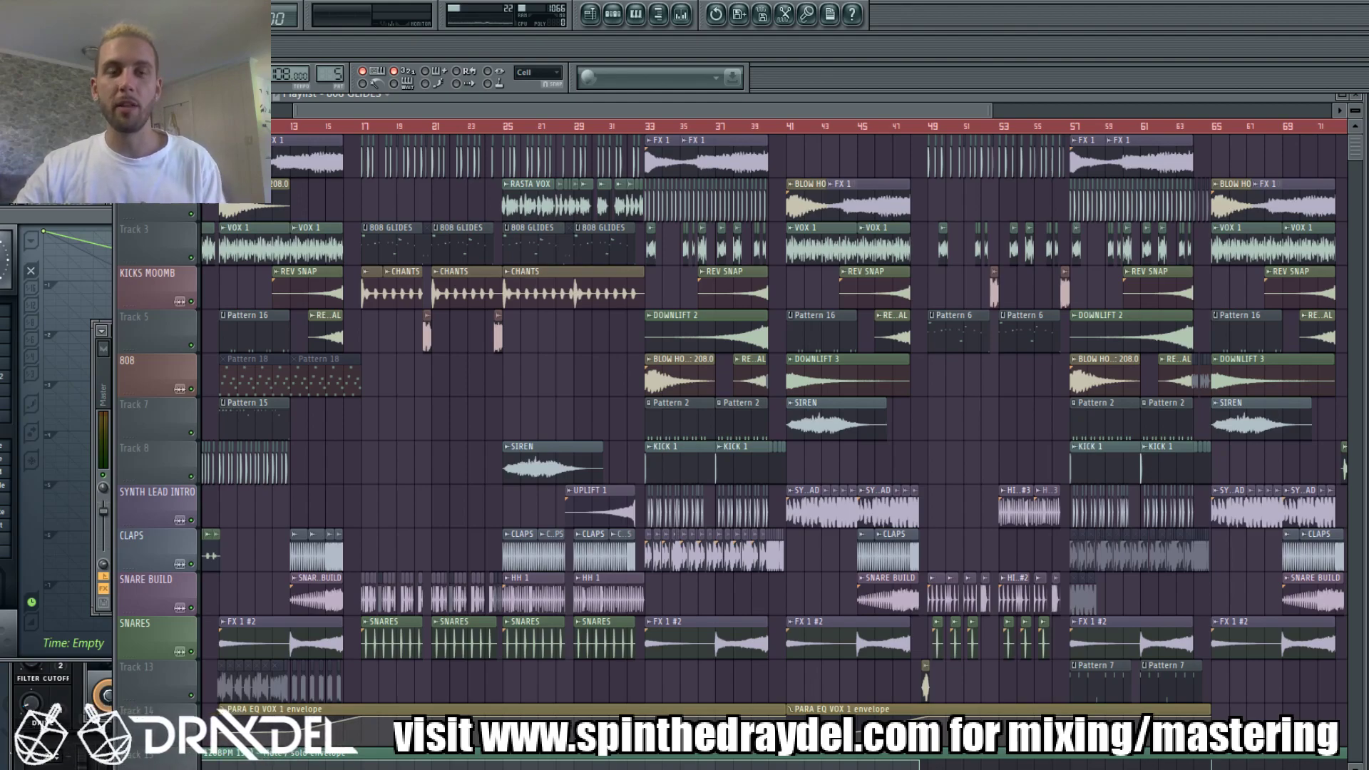
# Open the 808 GLIDES pattern's 808 notes in the piano roll and play the pattern from the start
pyautogui.doubleClick(398, 238)
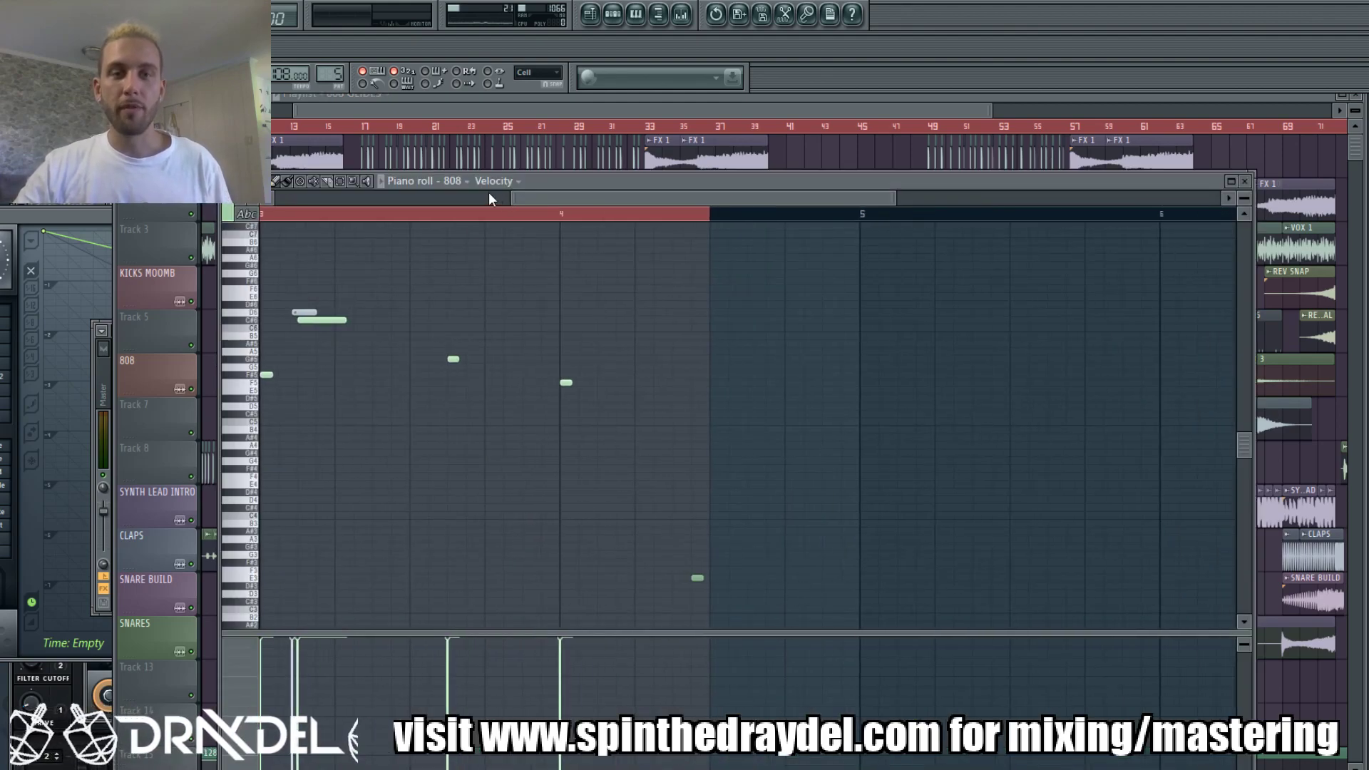
pyautogui.moveTo(352, 207); pyautogui.dragTo(568, 206)
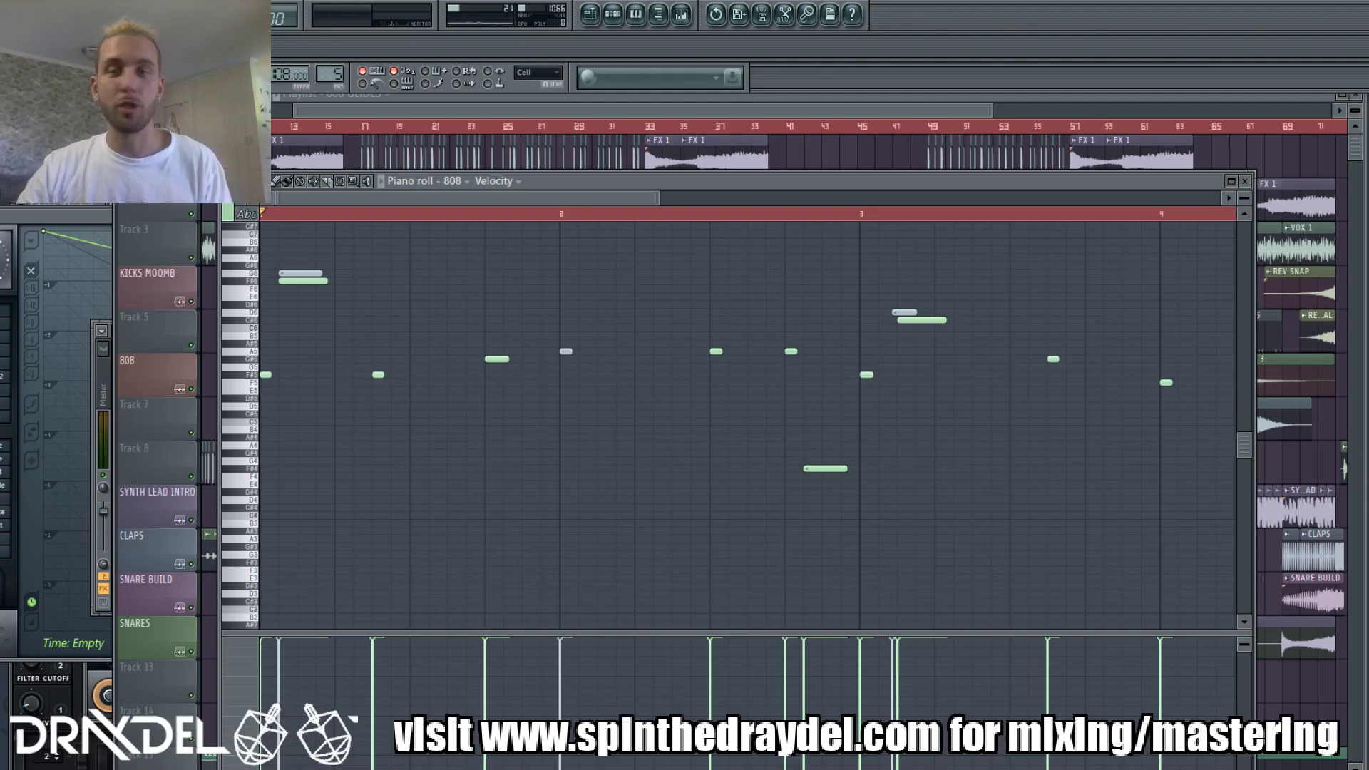
pyautogui.press('space')
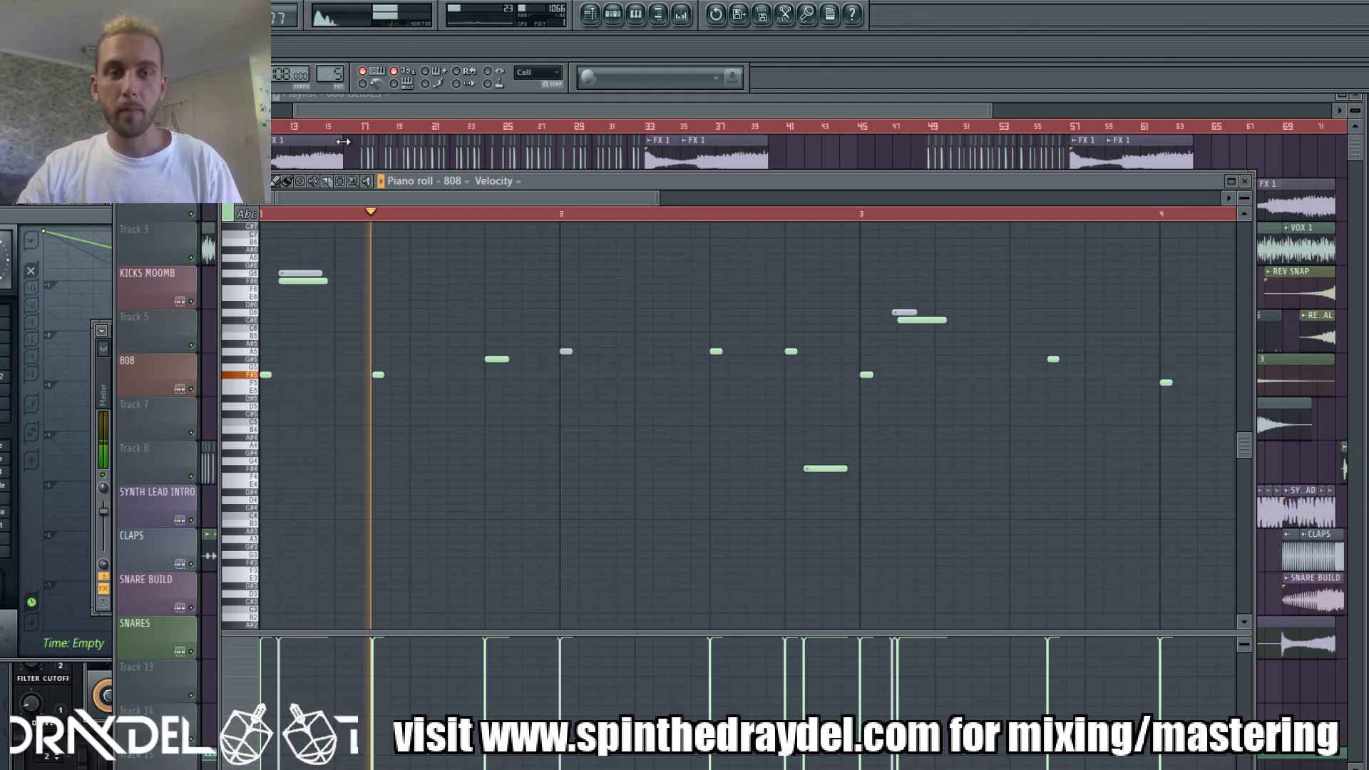
pyautogui.press('space')
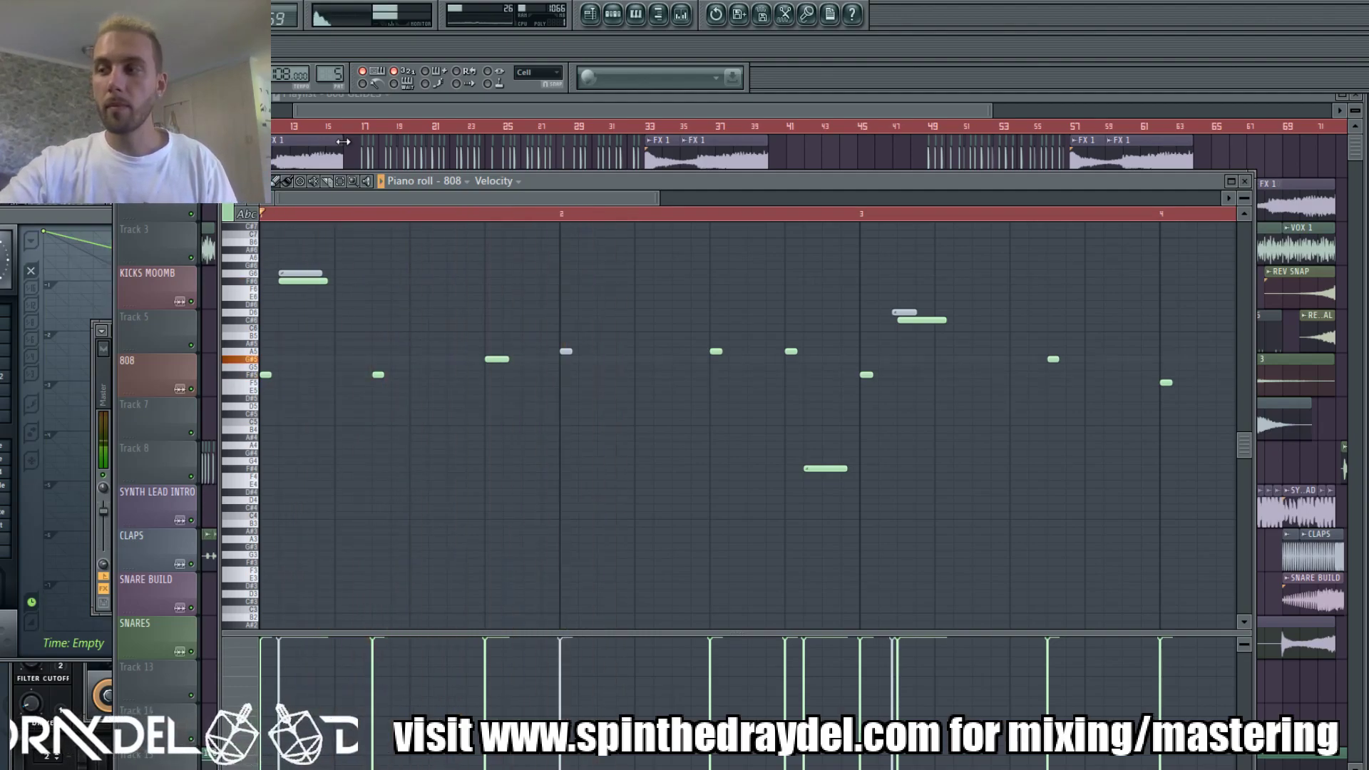
pyautogui.press('space')
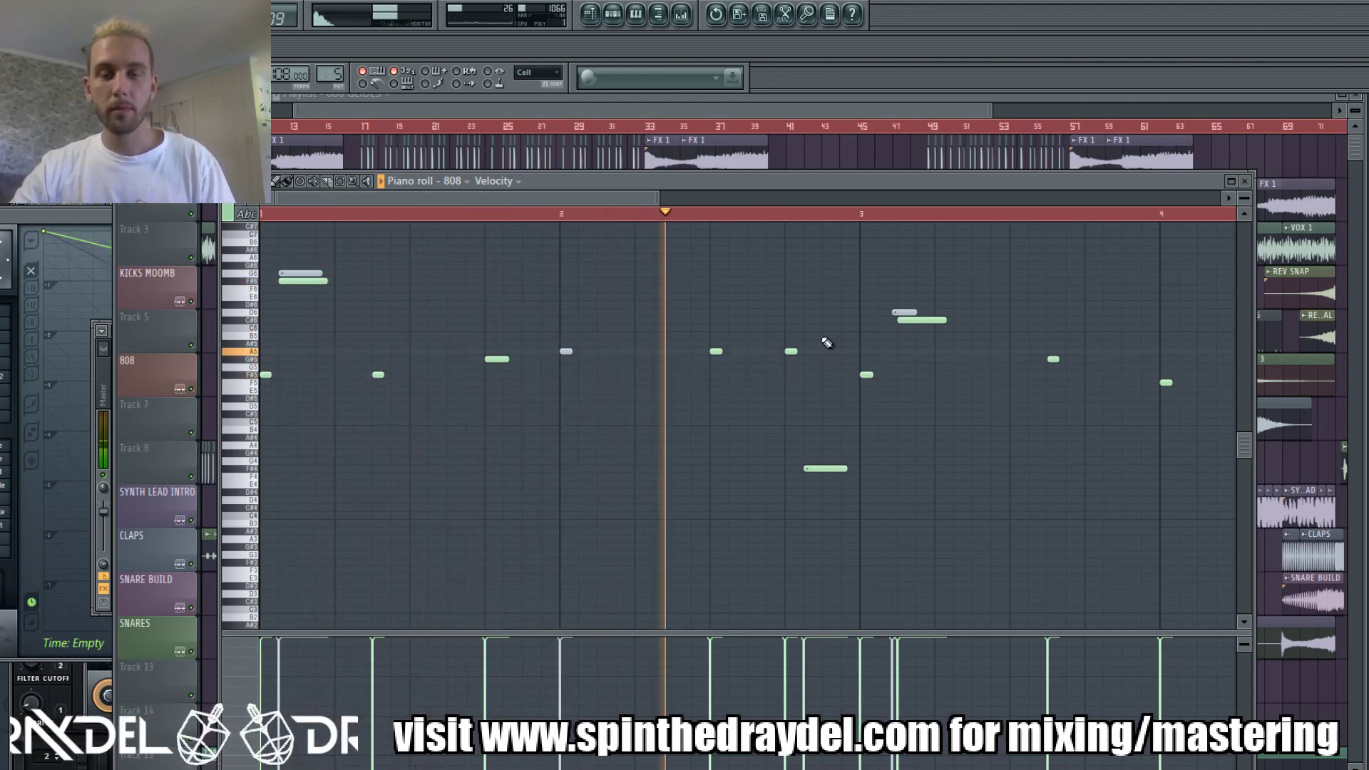
pyautogui.press('space')
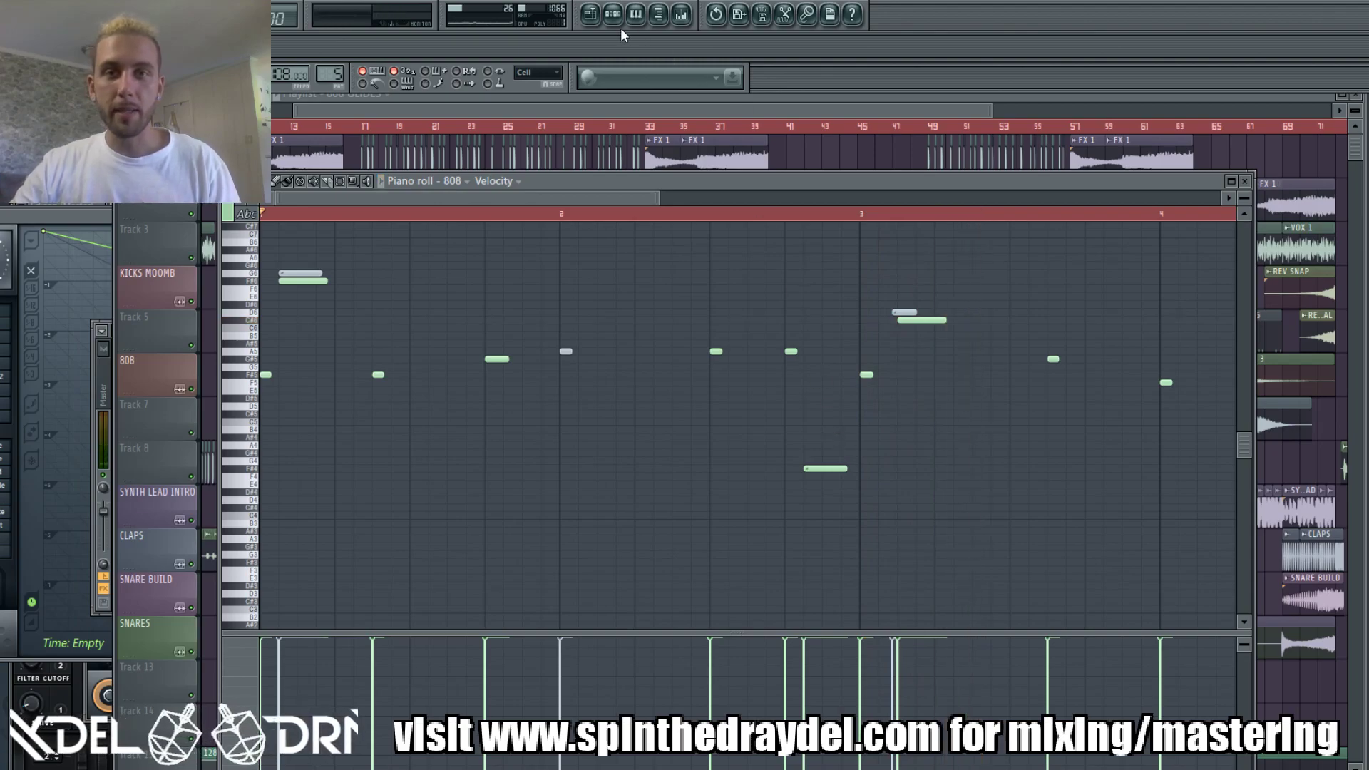
# Open the 808 sampler's channel settings from the channel rack and show its miscellaneous settings with the polyphony options
pyautogui.click(613, 17)
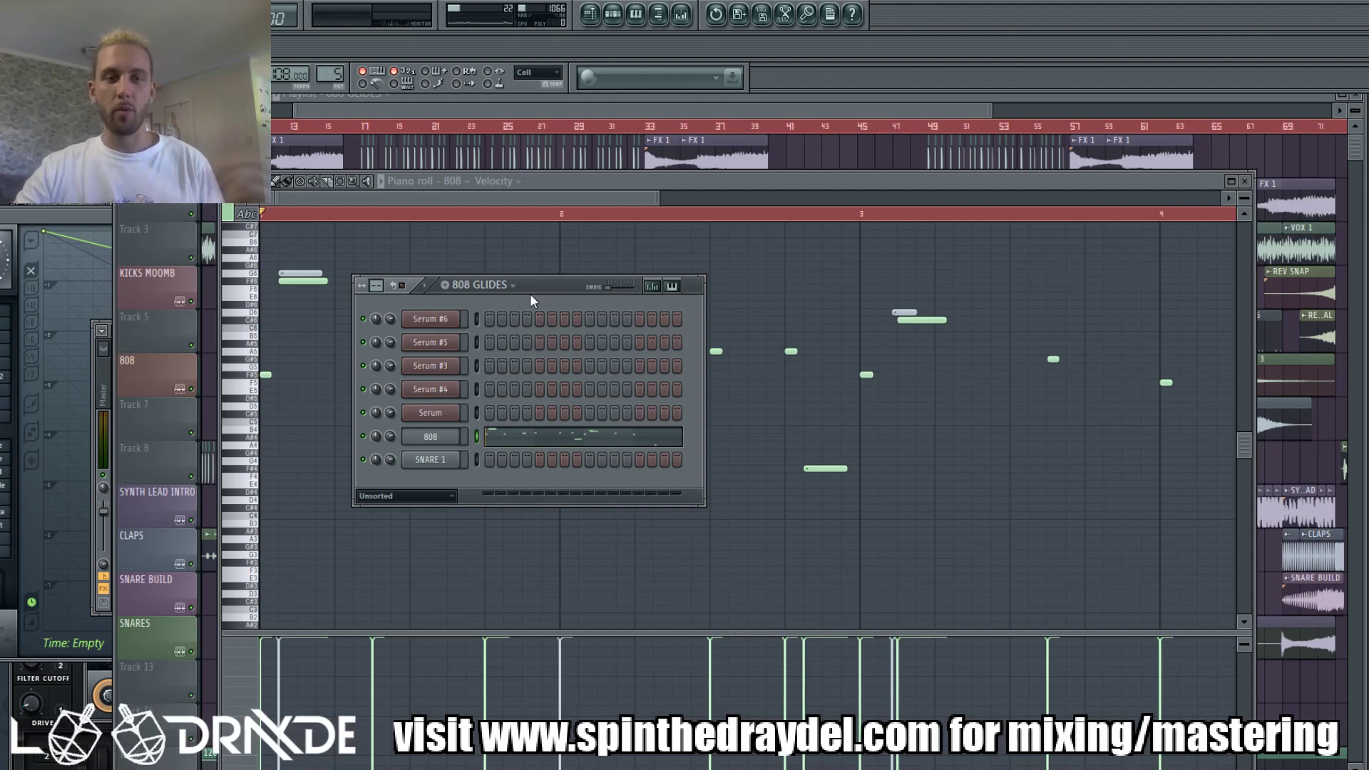
pyautogui.click(446, 435)
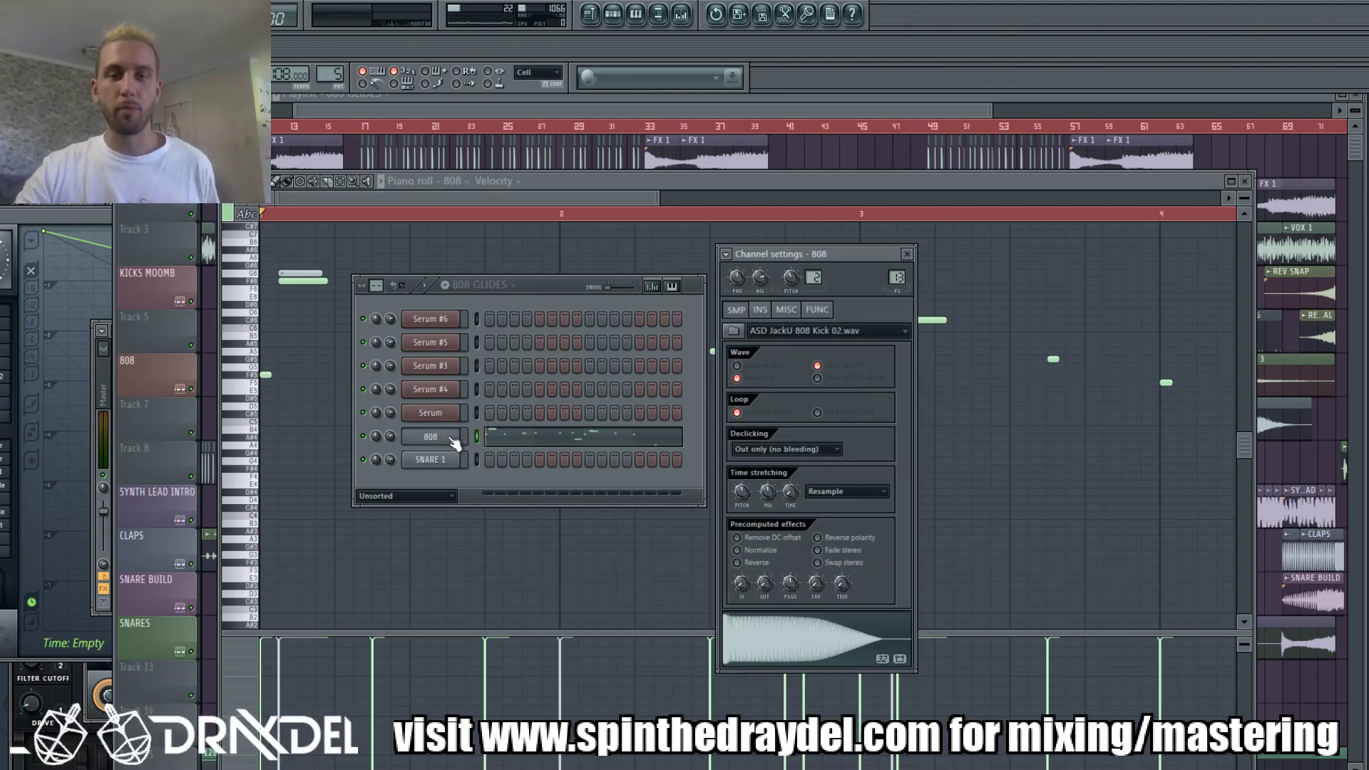
pyautogui.click(817, 311)
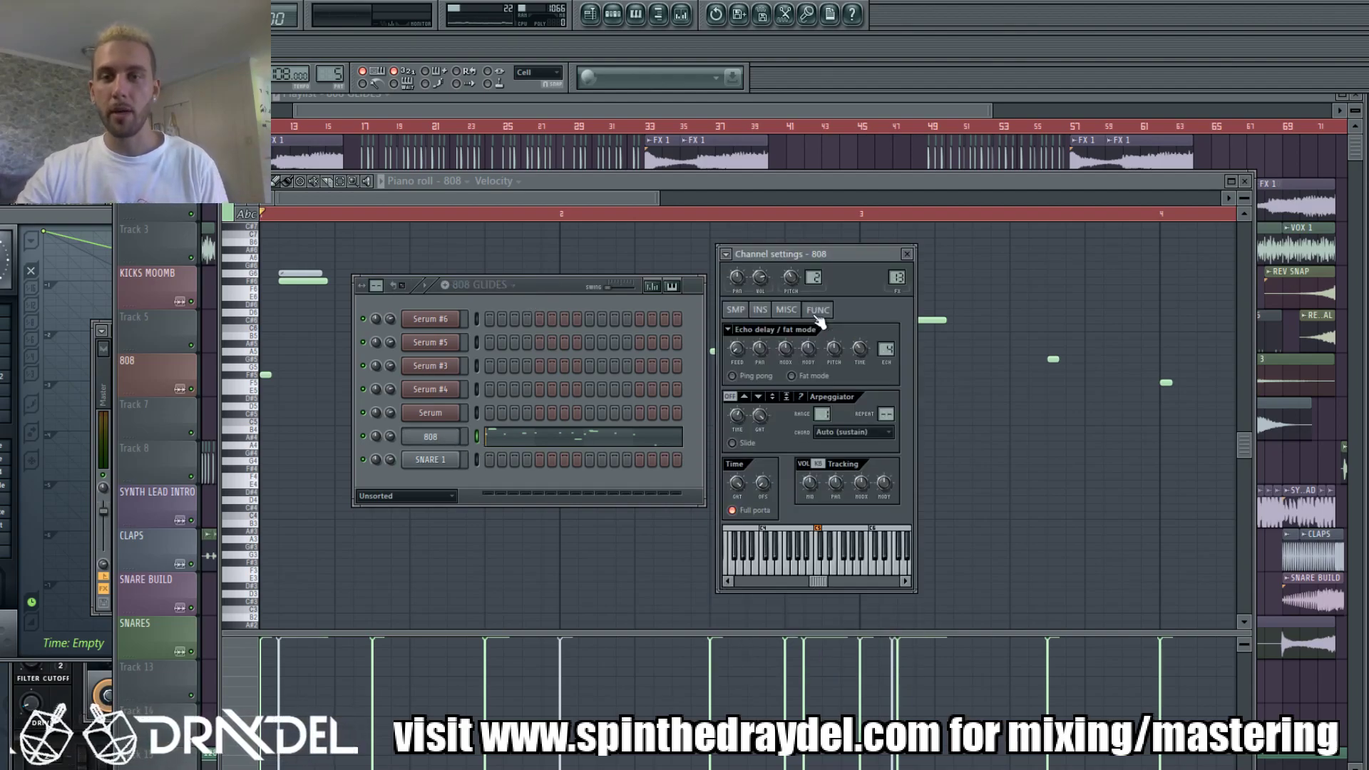
pyautogui.click(431, 434)
pyautogui.click(435, 436)
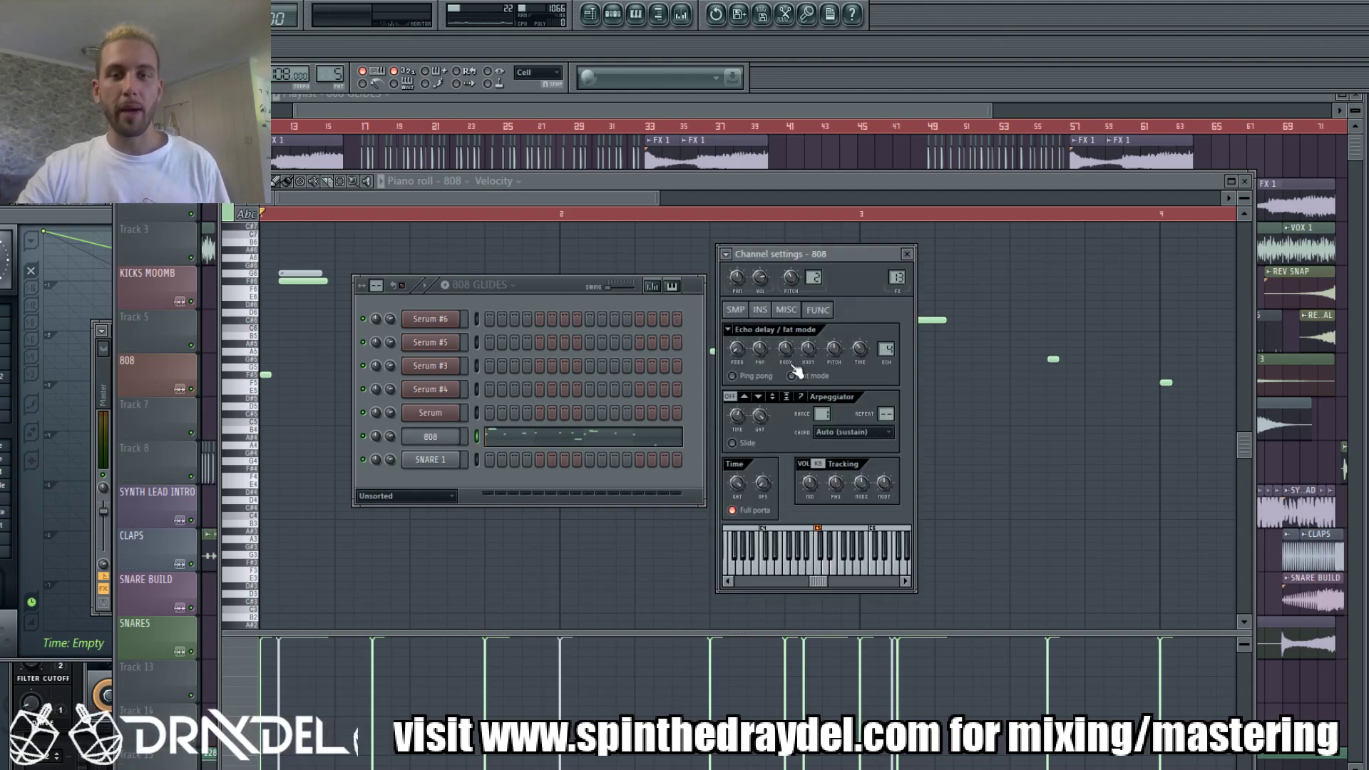
pyautogui.click(787, 310)
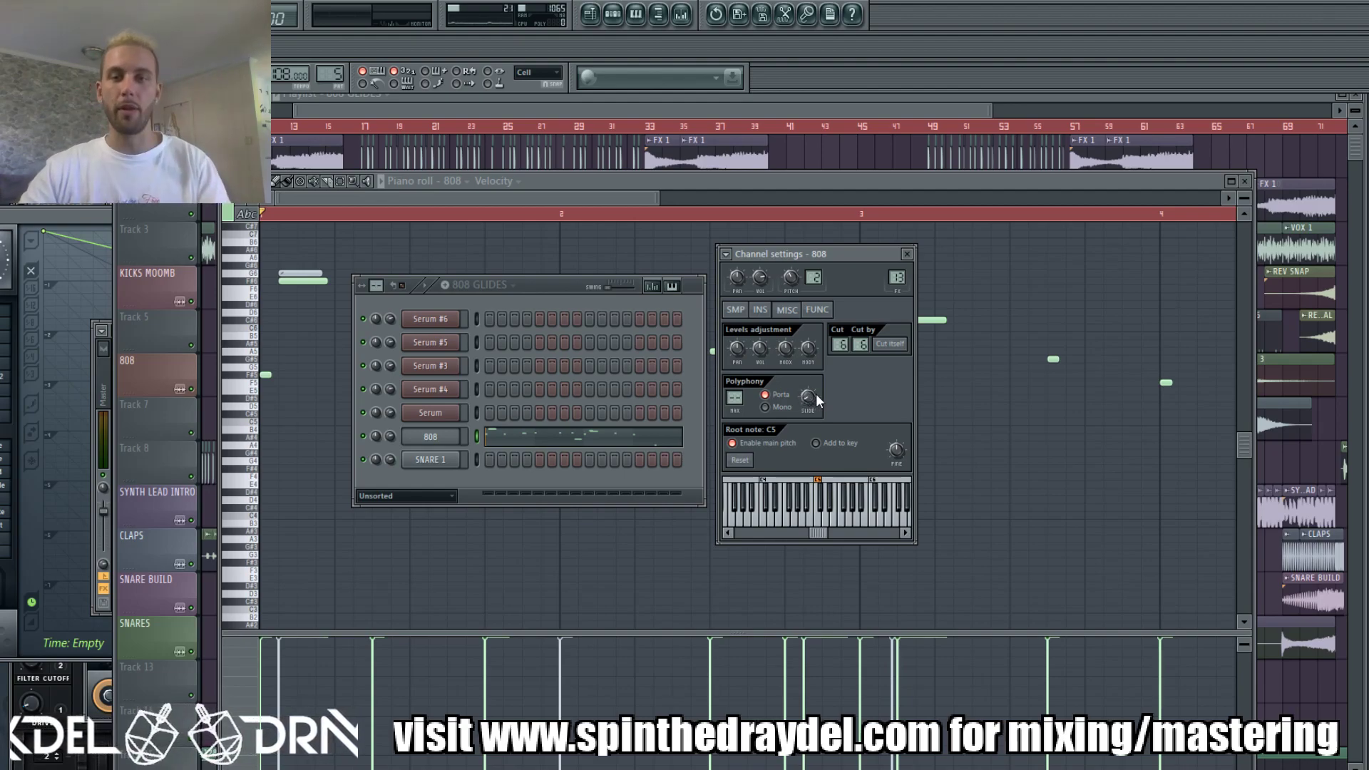
# Audition the 808 pattern with portamento enabled, and turn off Porta in the 808's channel settings
pyautogui.press('space')
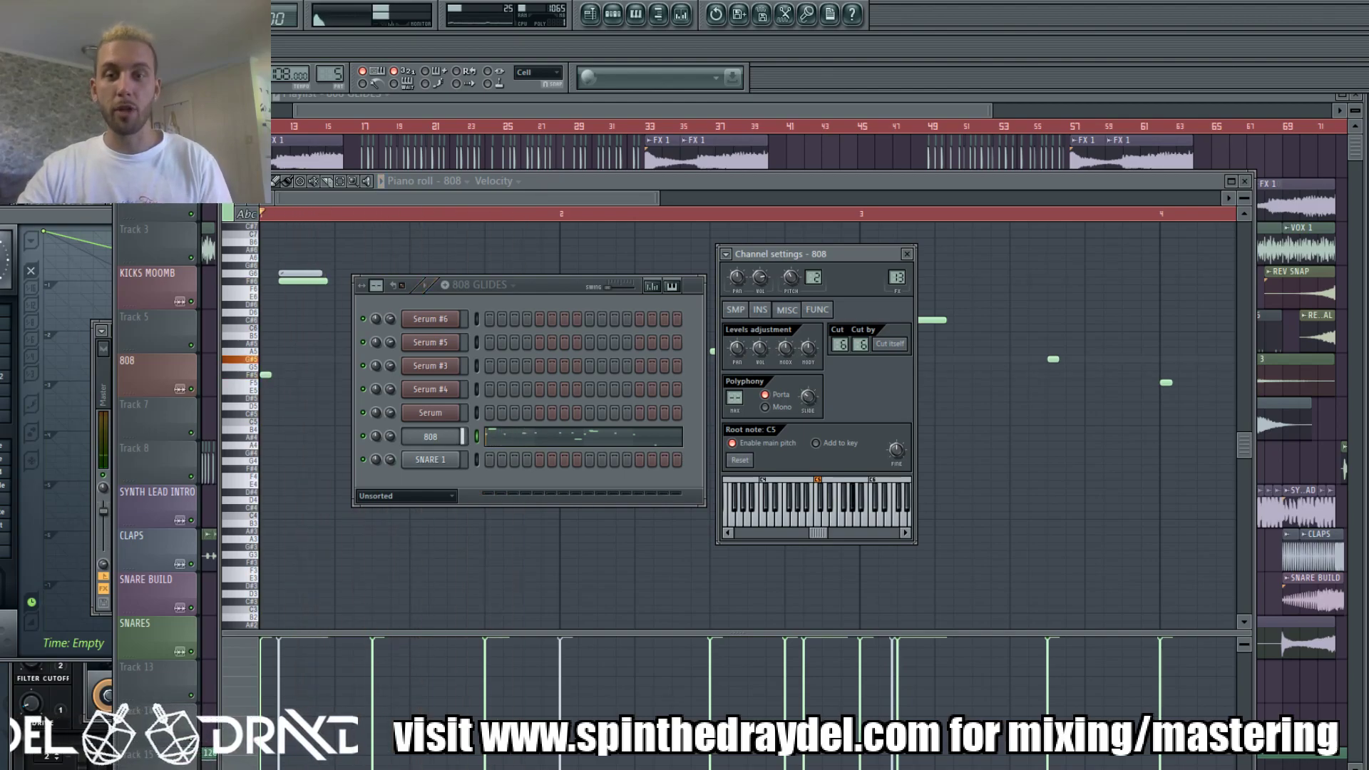
pyautogui.press('space')
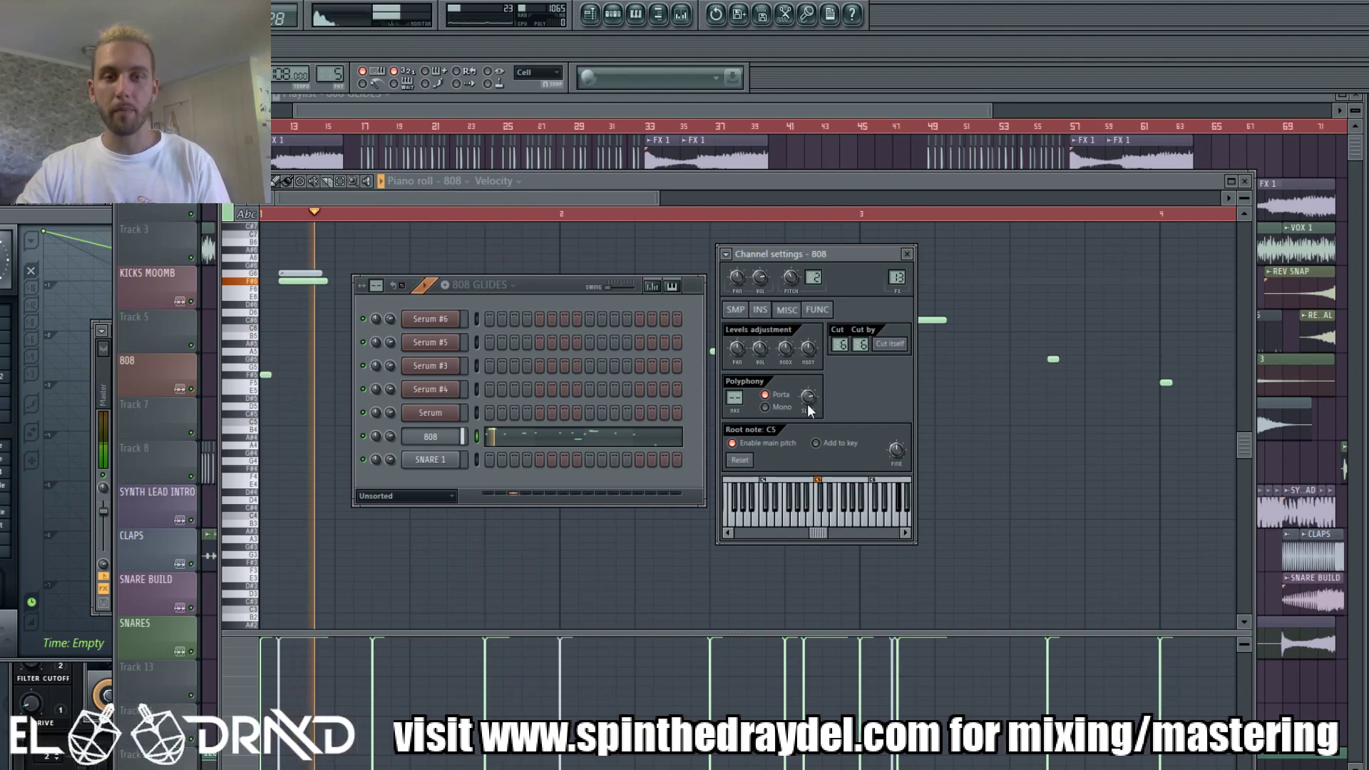
pyautogui.press('space')
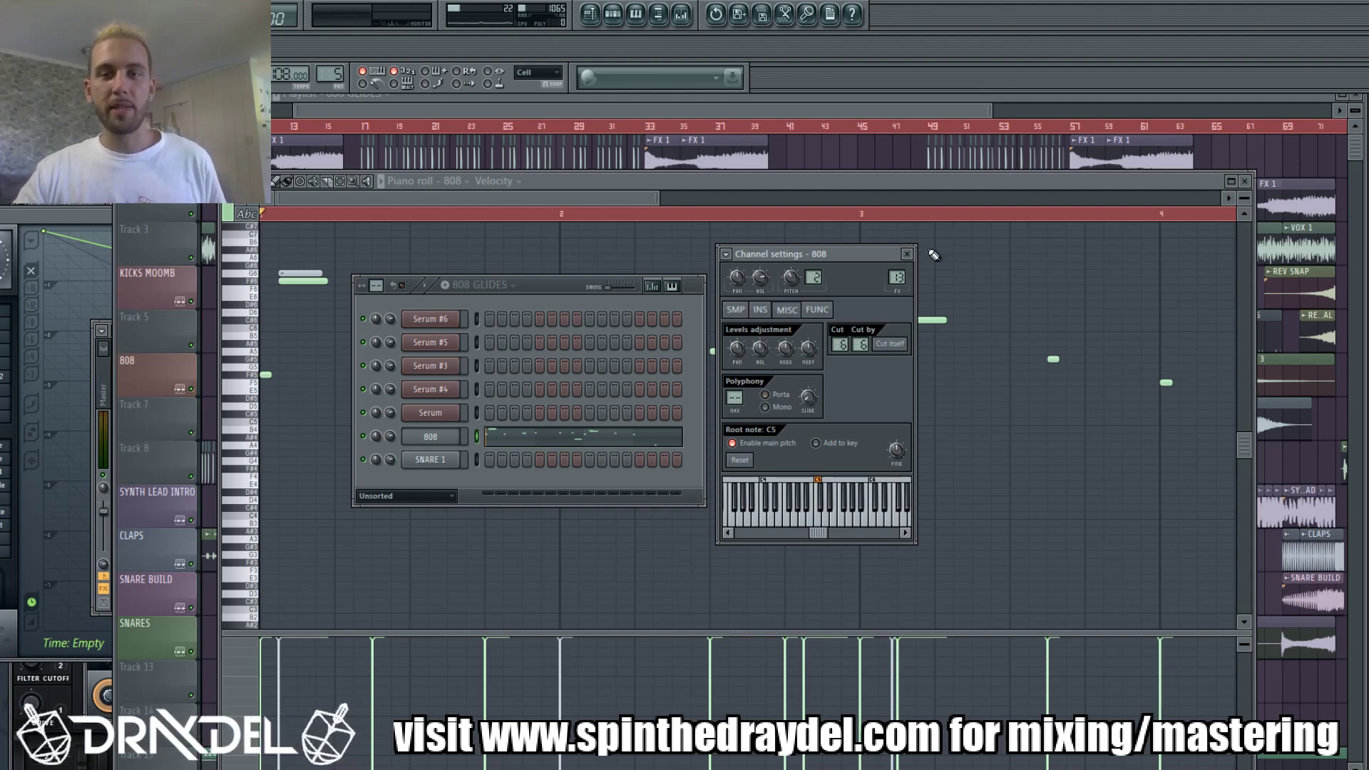
pyautogui.click(907, 254)
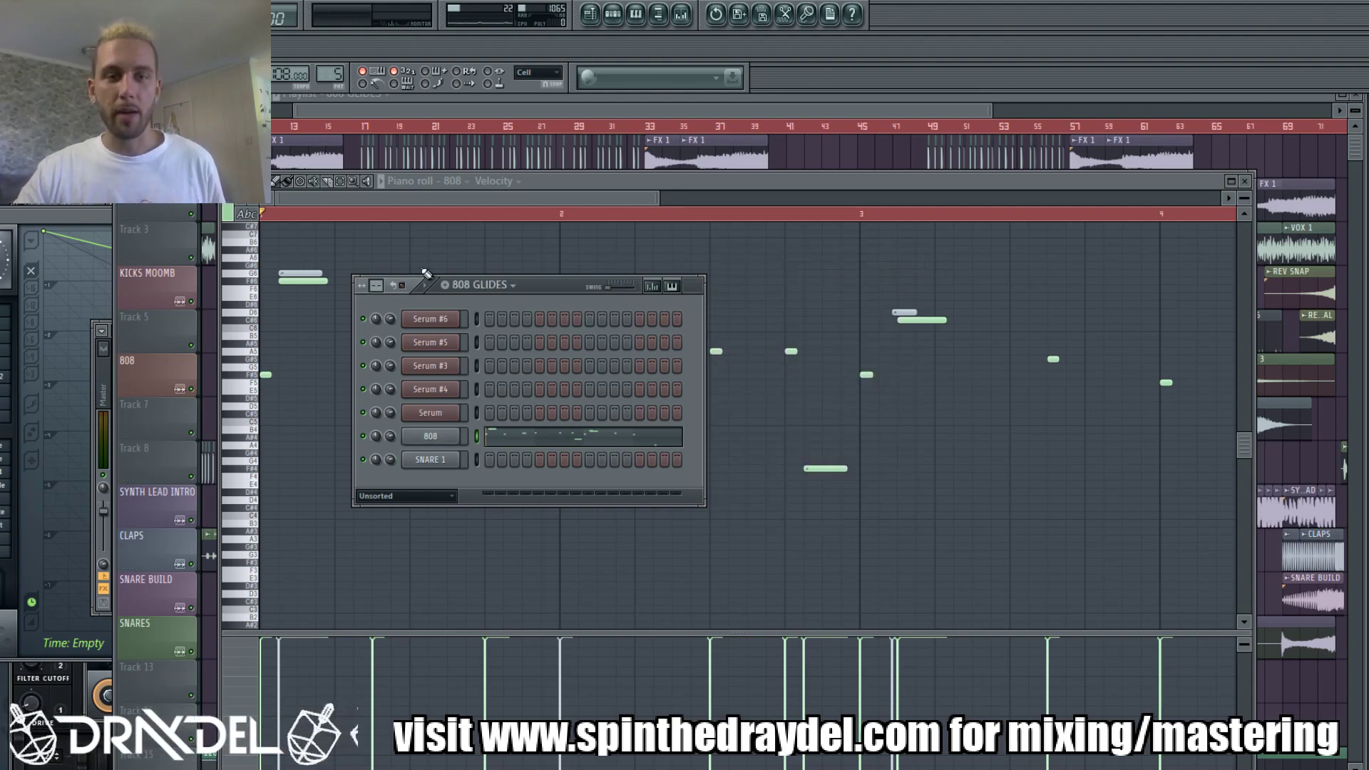
# Delete the F#6 note near the start of bar 1 and move the overlapping G6 slide note down to F#6
pyautogui.click(296, 259)
pyautogui.rightClick(297, 282)
pyautogui.moveTo(297, 277); pyautogui.dragTo(296, 288)
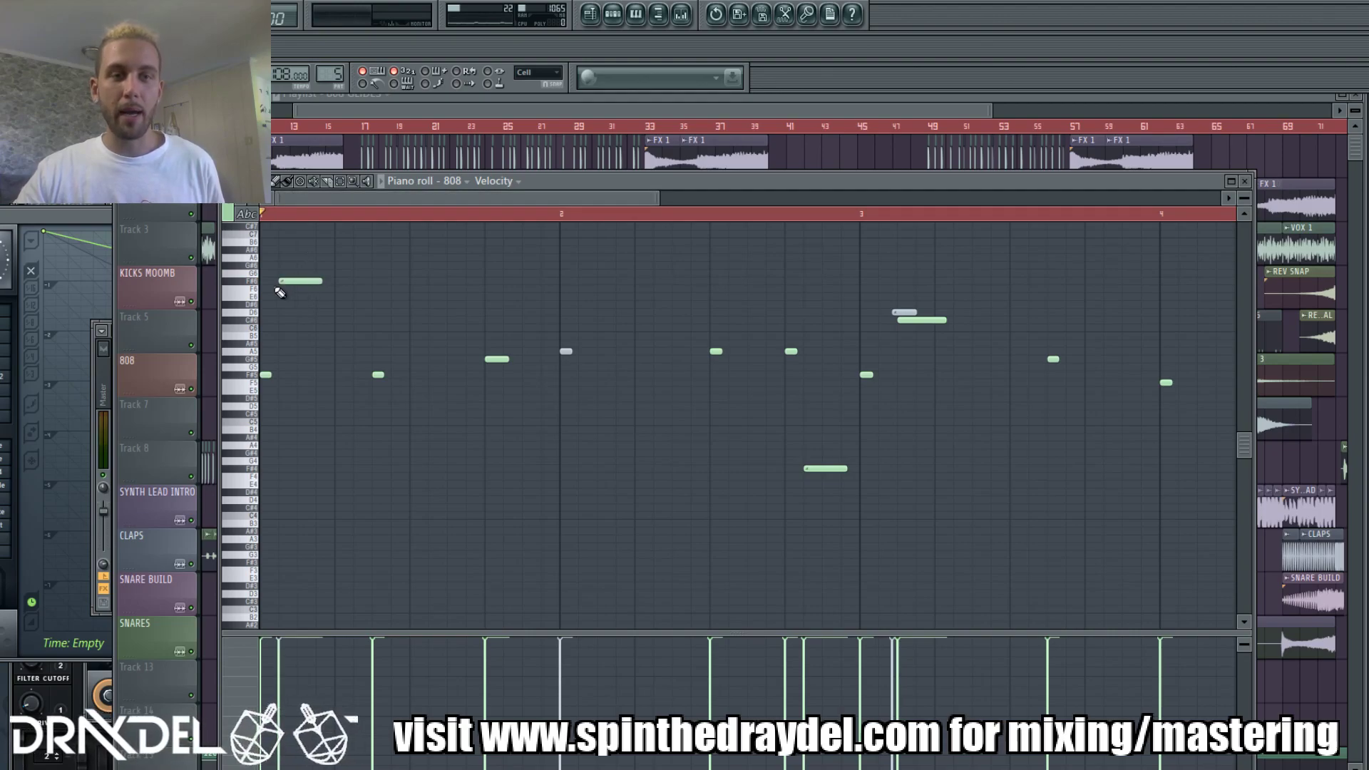
# Replace the long F#6 slide note in bar 1 with a short regular note at the same pitch, and play the pattern
pyautogui.scroll(4, 292, 199)
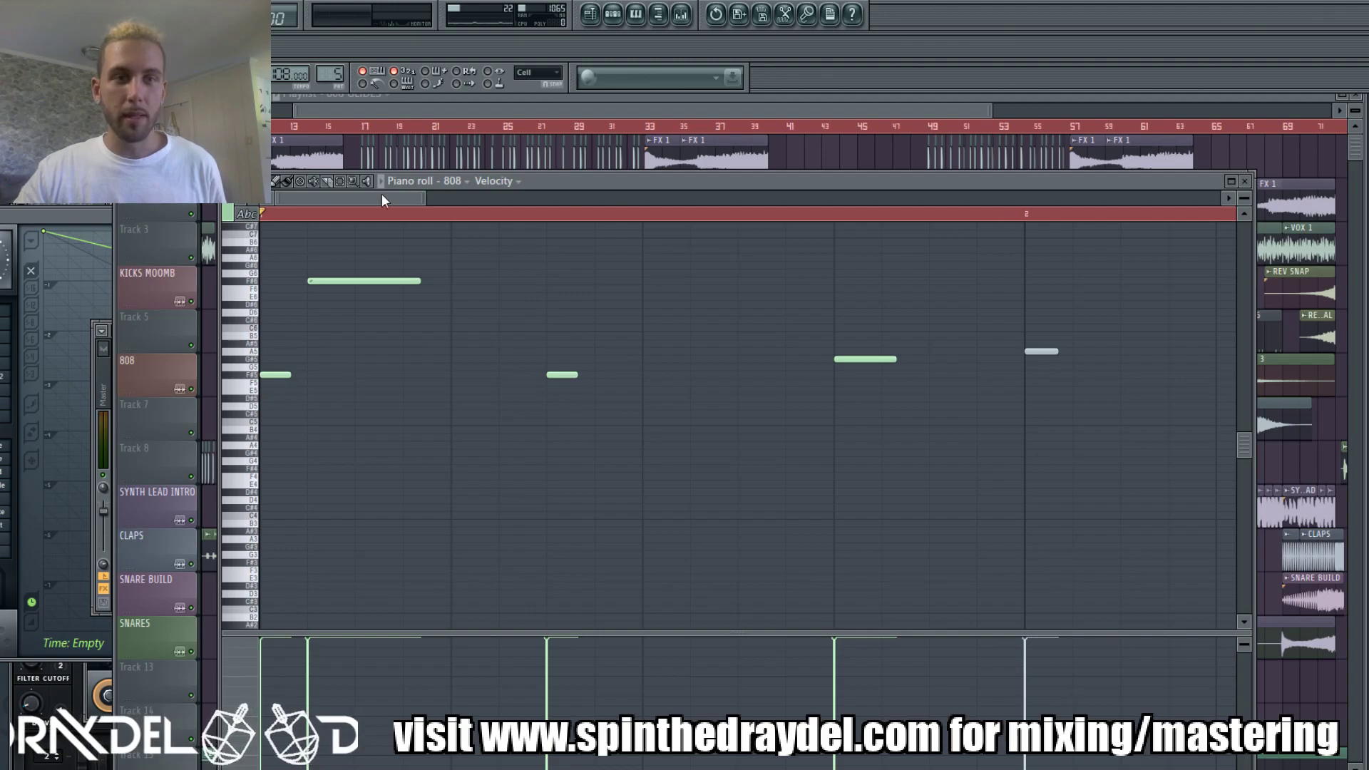
pyautogui.scroll(5, 556, 314)
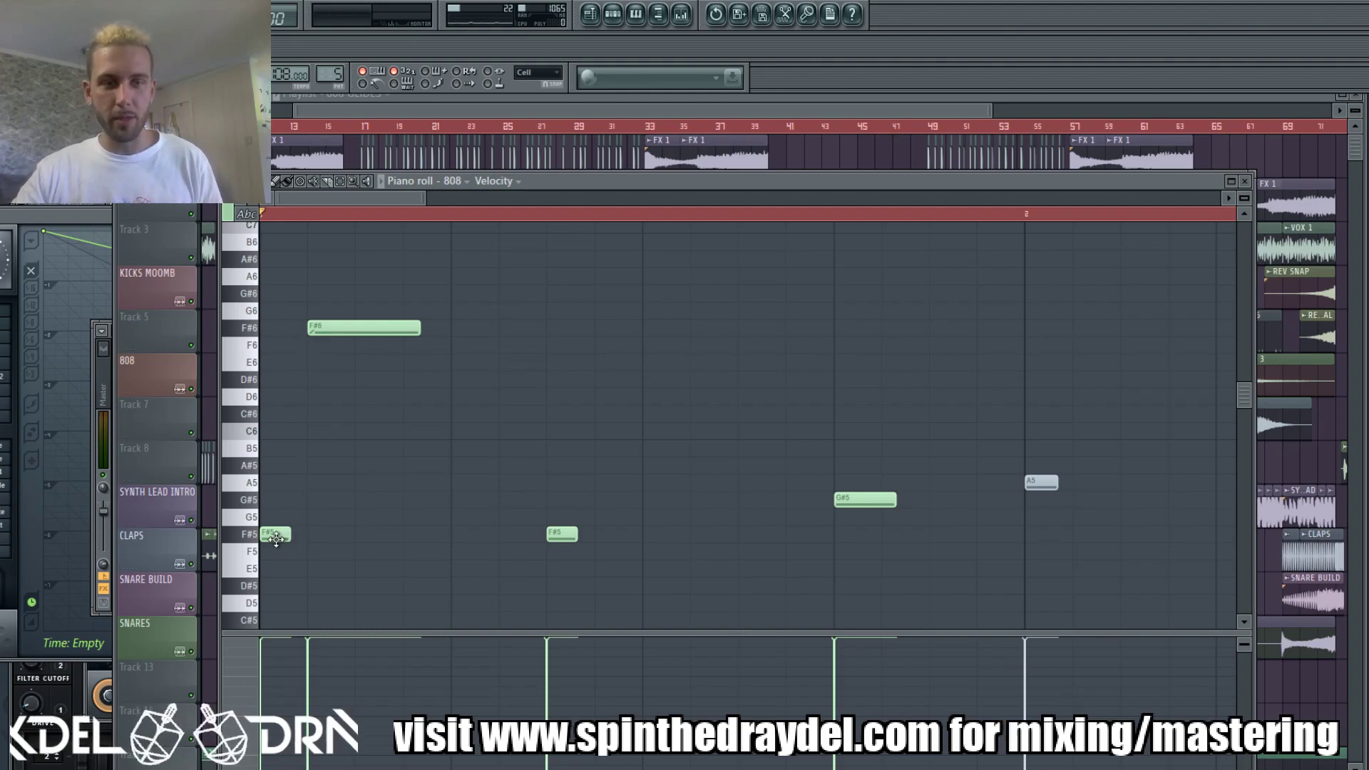
pyautogui.rightClick(318, 326)
pyautogui.click(275, 328)
pyautogui.click(312, 328)
pyautogui.rightClick(288, 329)
pyautogui.press('space')
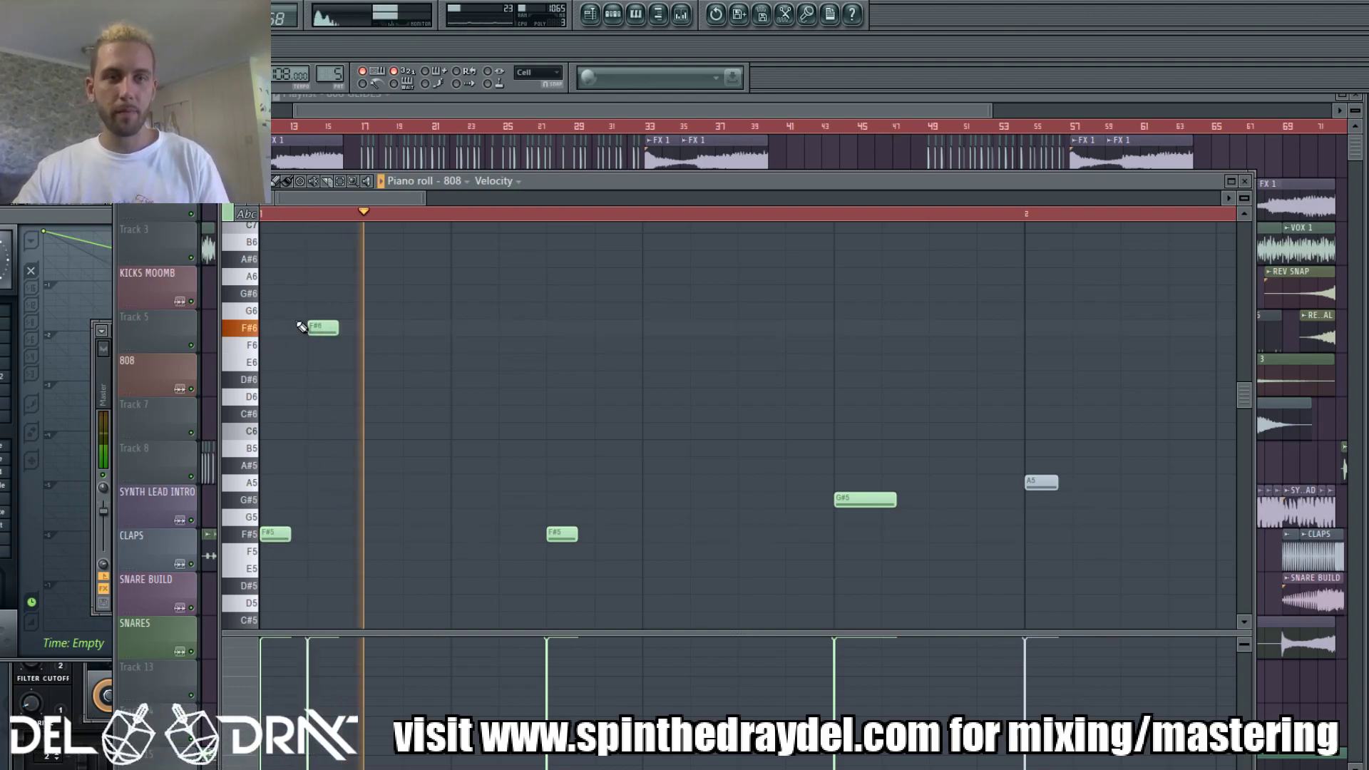
pyautogui.press('space')
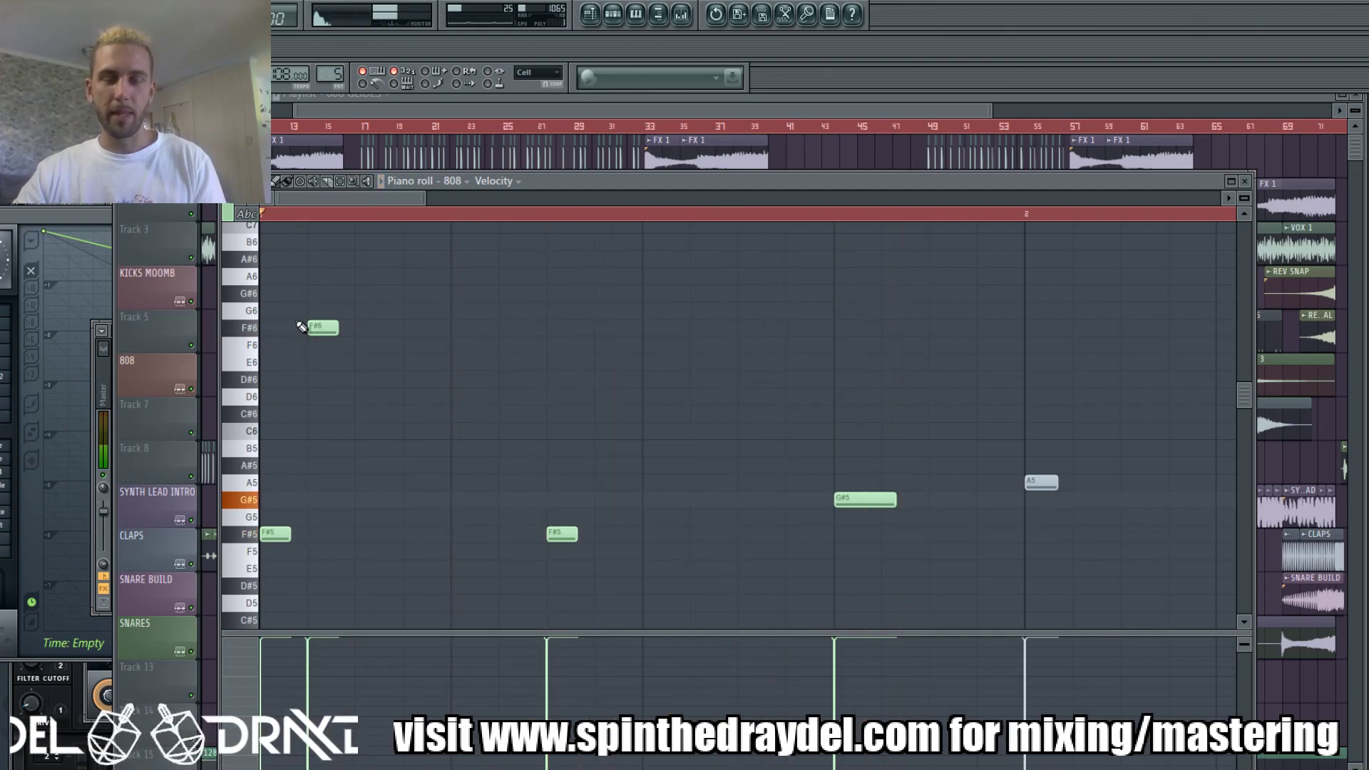
# Replace the regular F#6 note with a slide note, lengthen it to several times its size, and audition the glide repeatedly
pyautogui.rightClick(319, 327)
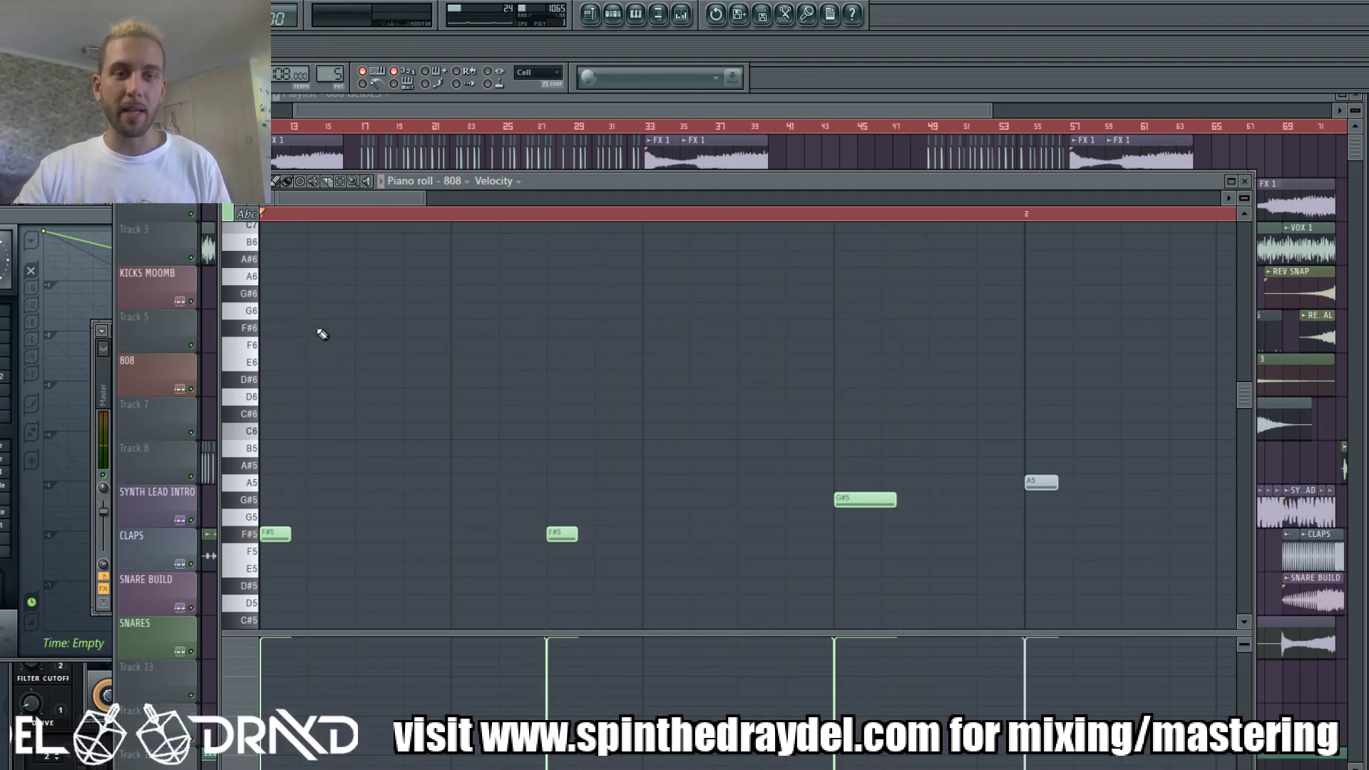
pyautogui.click(316, 328)
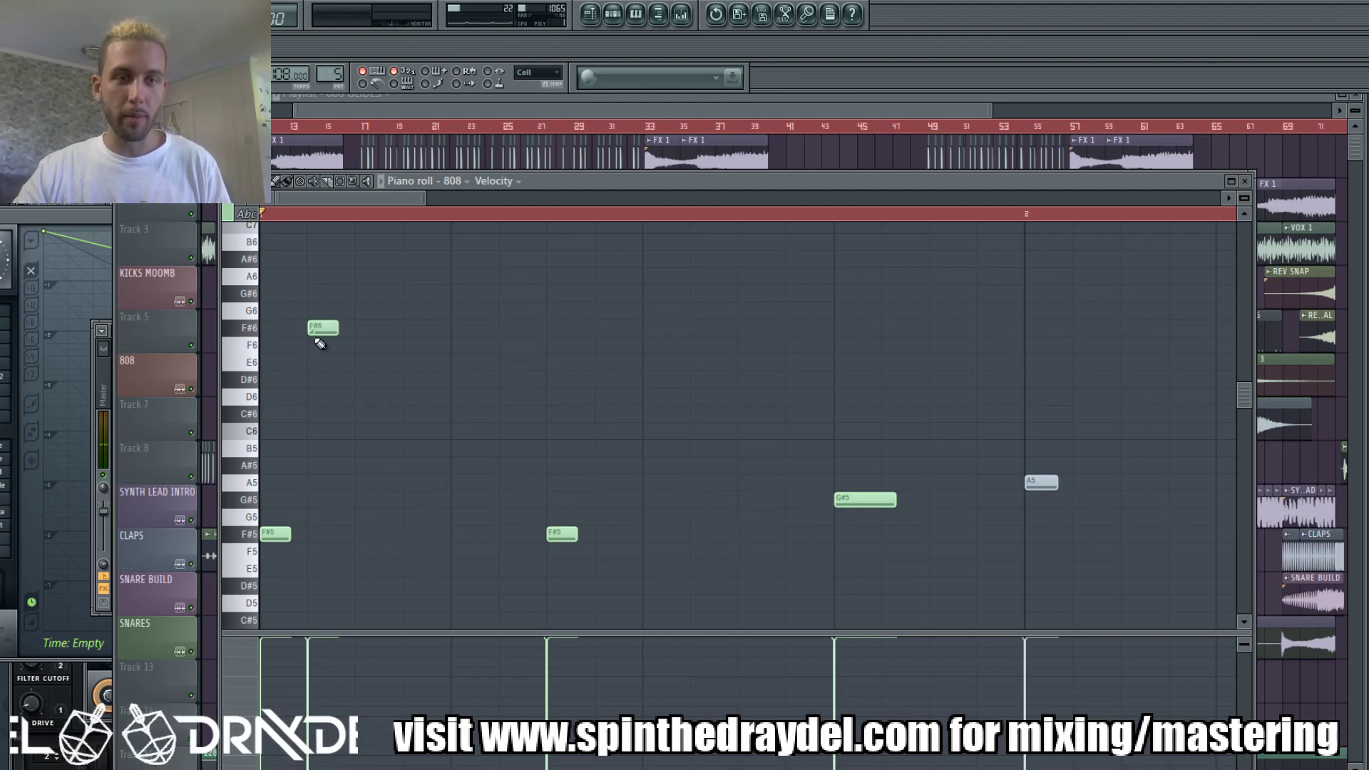
pyautogui.moveTo(337, 329); pyautogui.dragTo(421, 325)
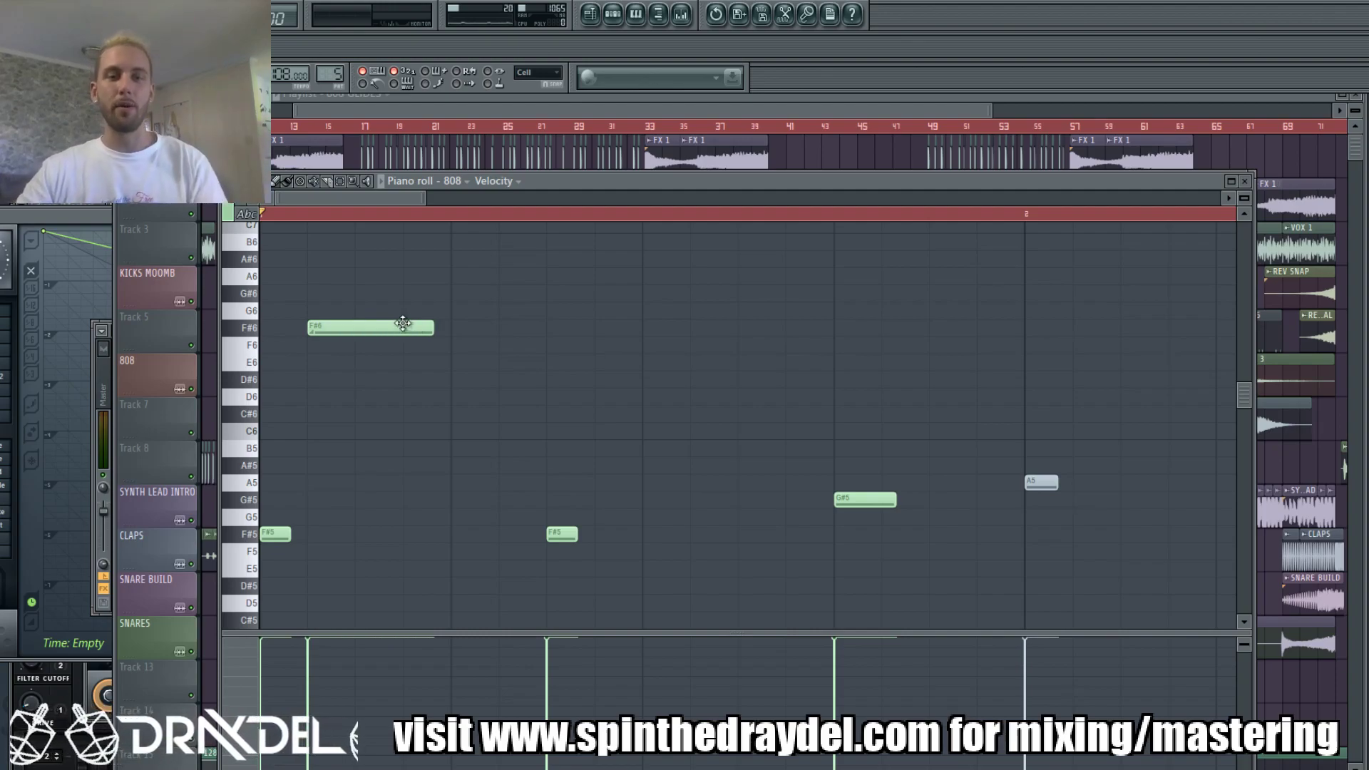
pyautogui.press('space')
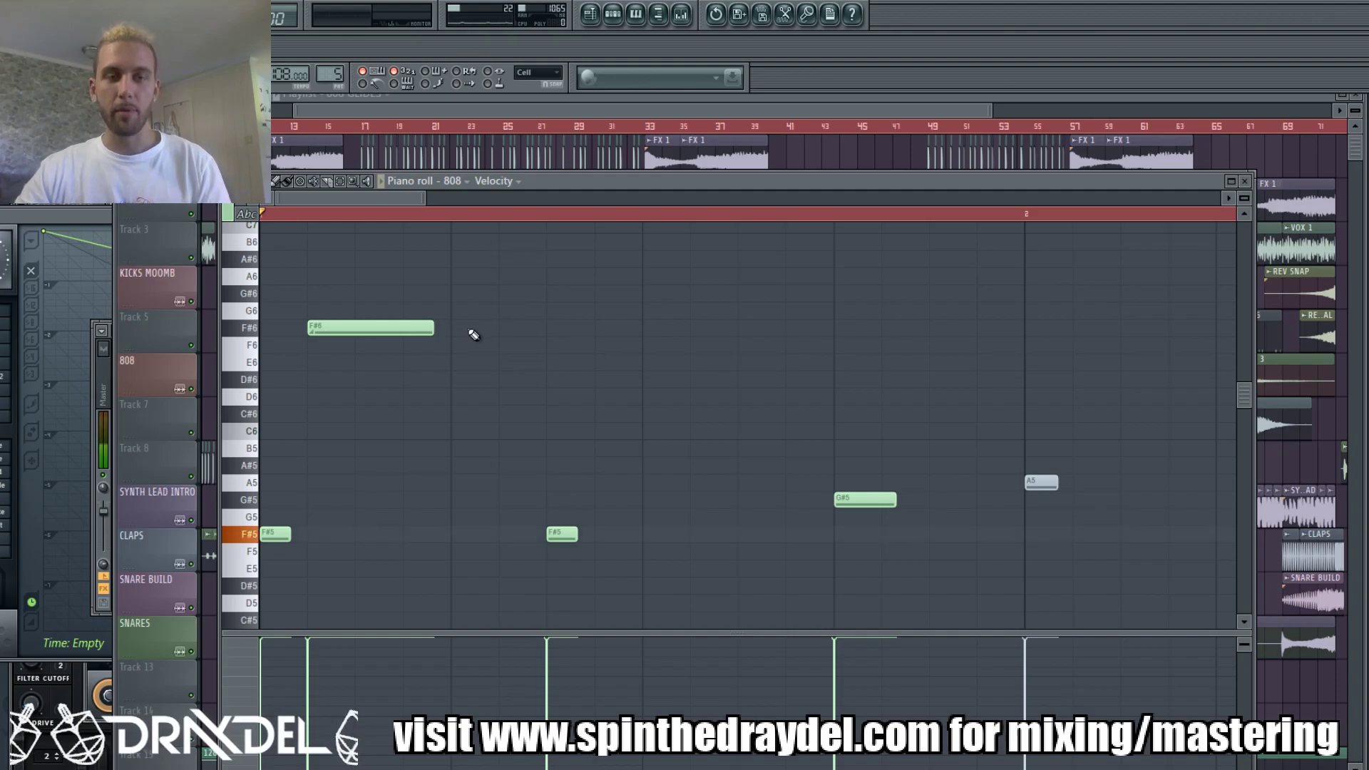
pyautogui.press('space')
pyautogui.press('space')
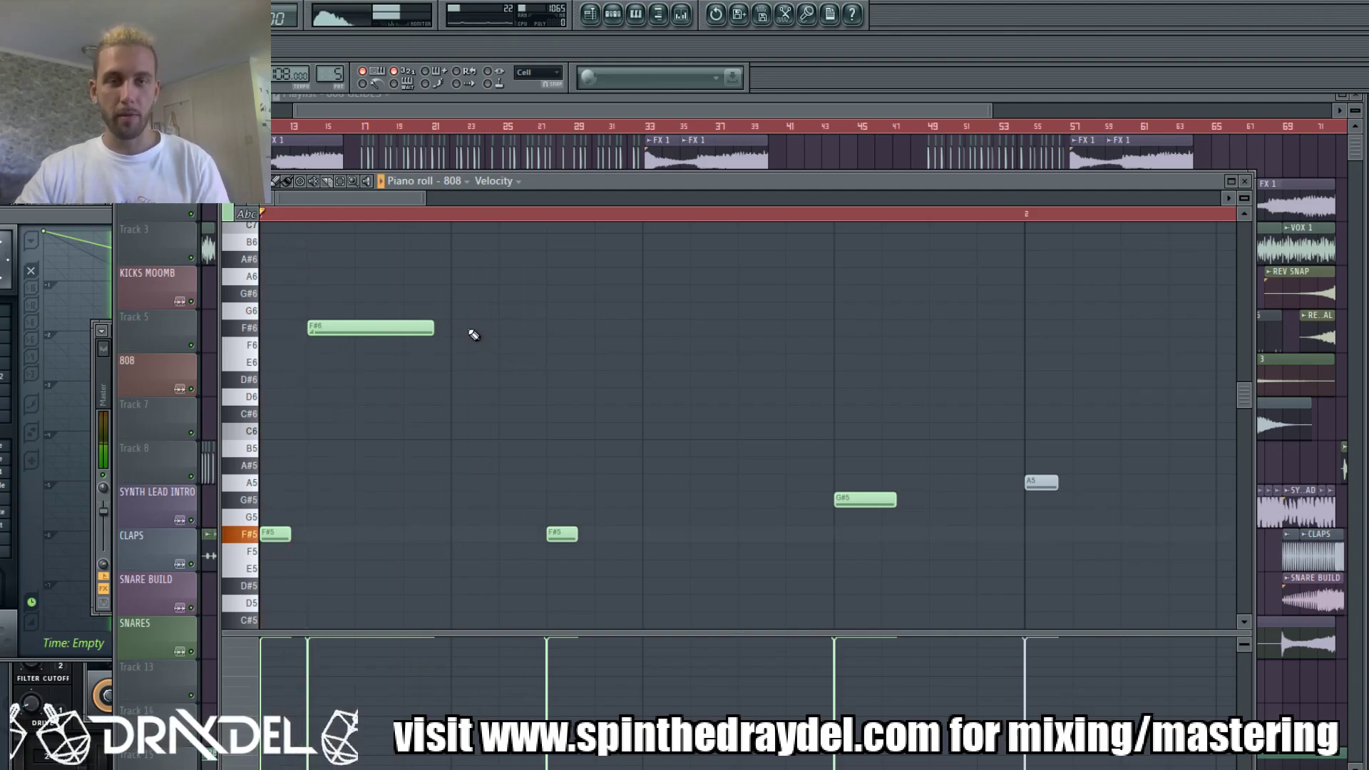
pyautogui.press('space')
pyautogui.press('space')
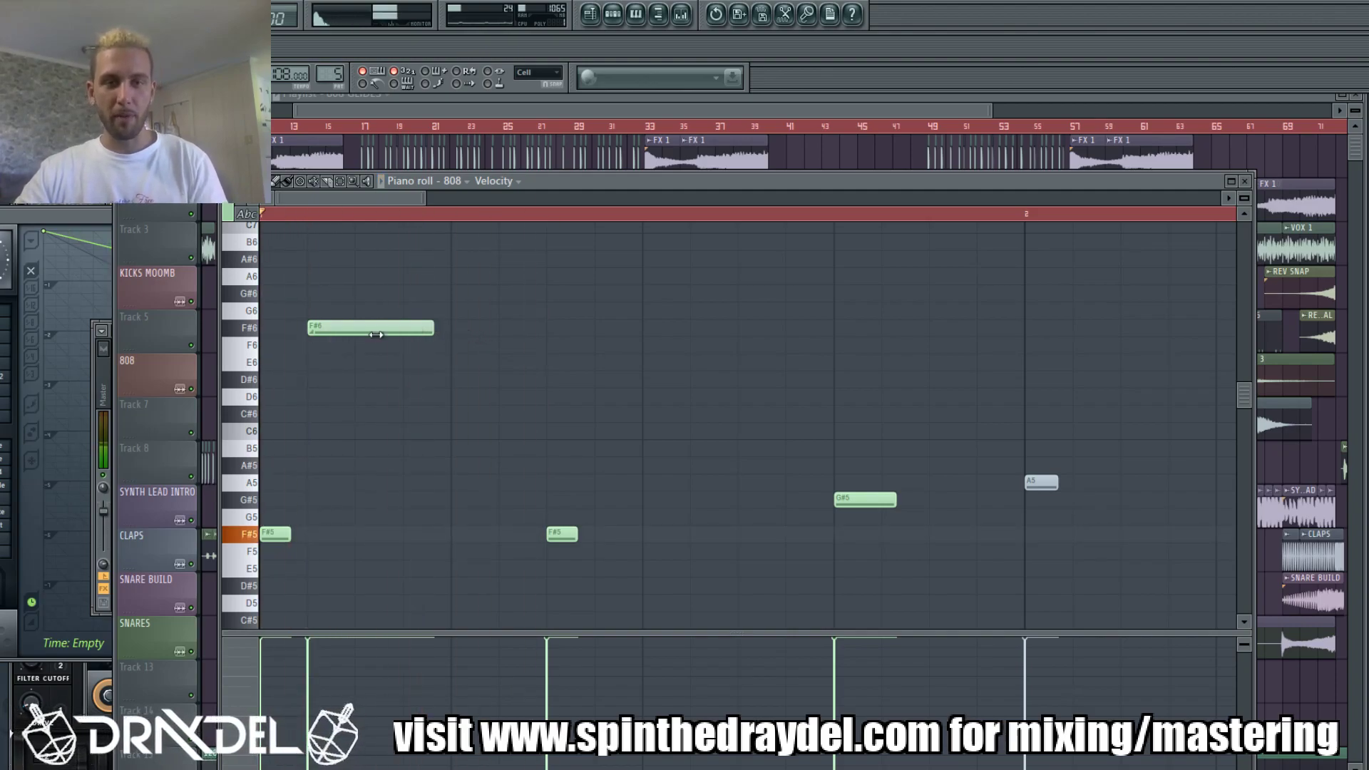
# Shorten the F#6 slide note to the same length as the first F#5 note and audition the faster glide
pyautogui.moveTo(431, 329); pyautogui.dragTo(339, 333)
pyautogui.press('space')
pyautogui.moveTo(335, 326); pyautogui.dragTo(349, 351)
pyautogui.press('space')
pyautogui.press('space')
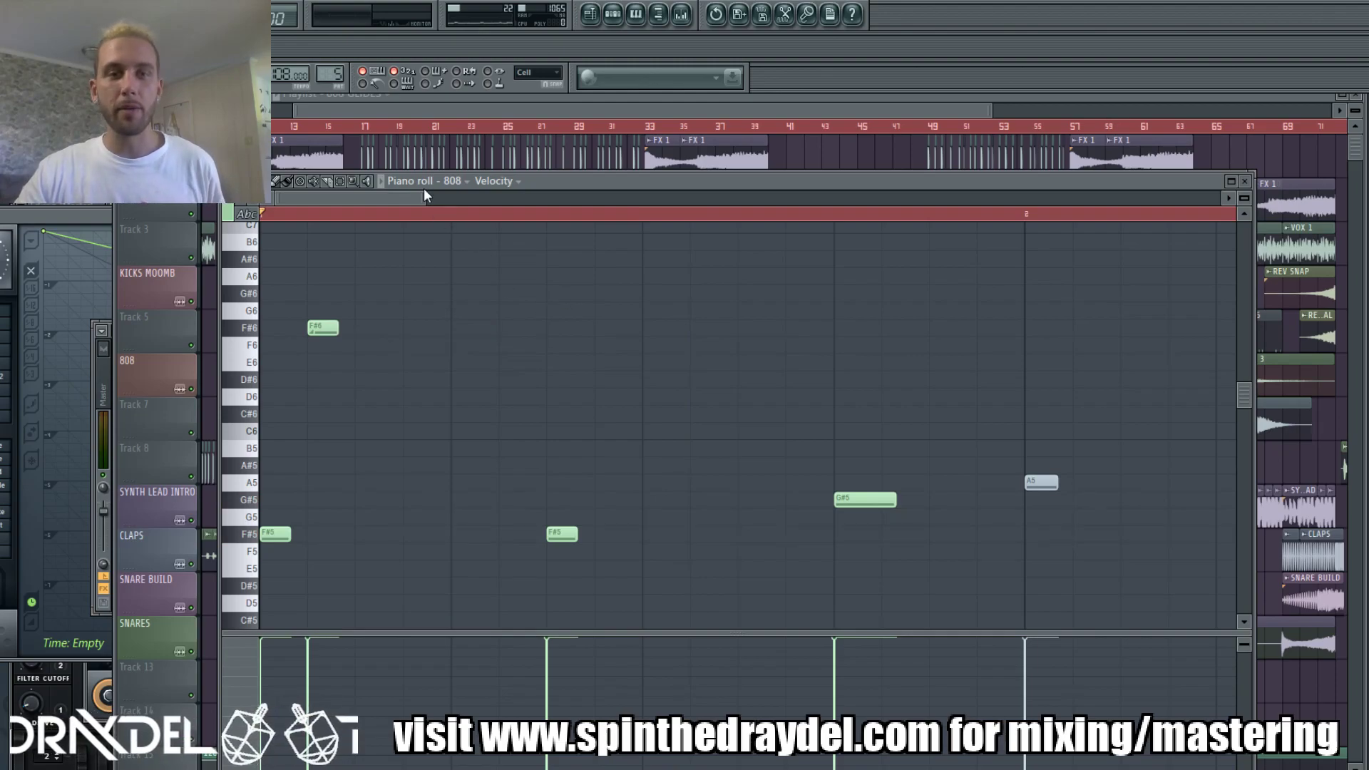
# Show the whole 808 note pattern in the piano roll and move the piano roll window slightly upward
pyautogui.moveTo(426, 199); pyautogui.dragTo(602, 197)
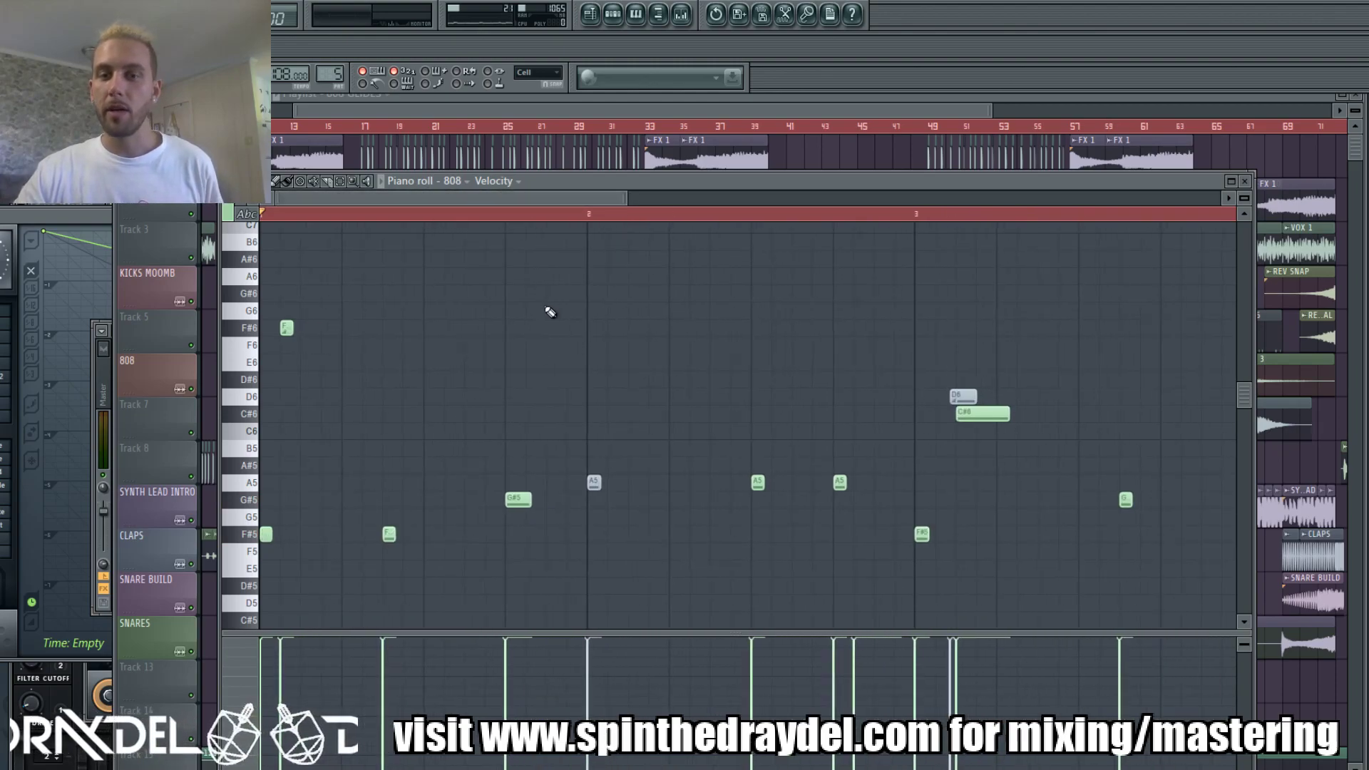
pyautogui.scroll(-3, 548, 310)
pyautogui.scroll(2, 545, 311)
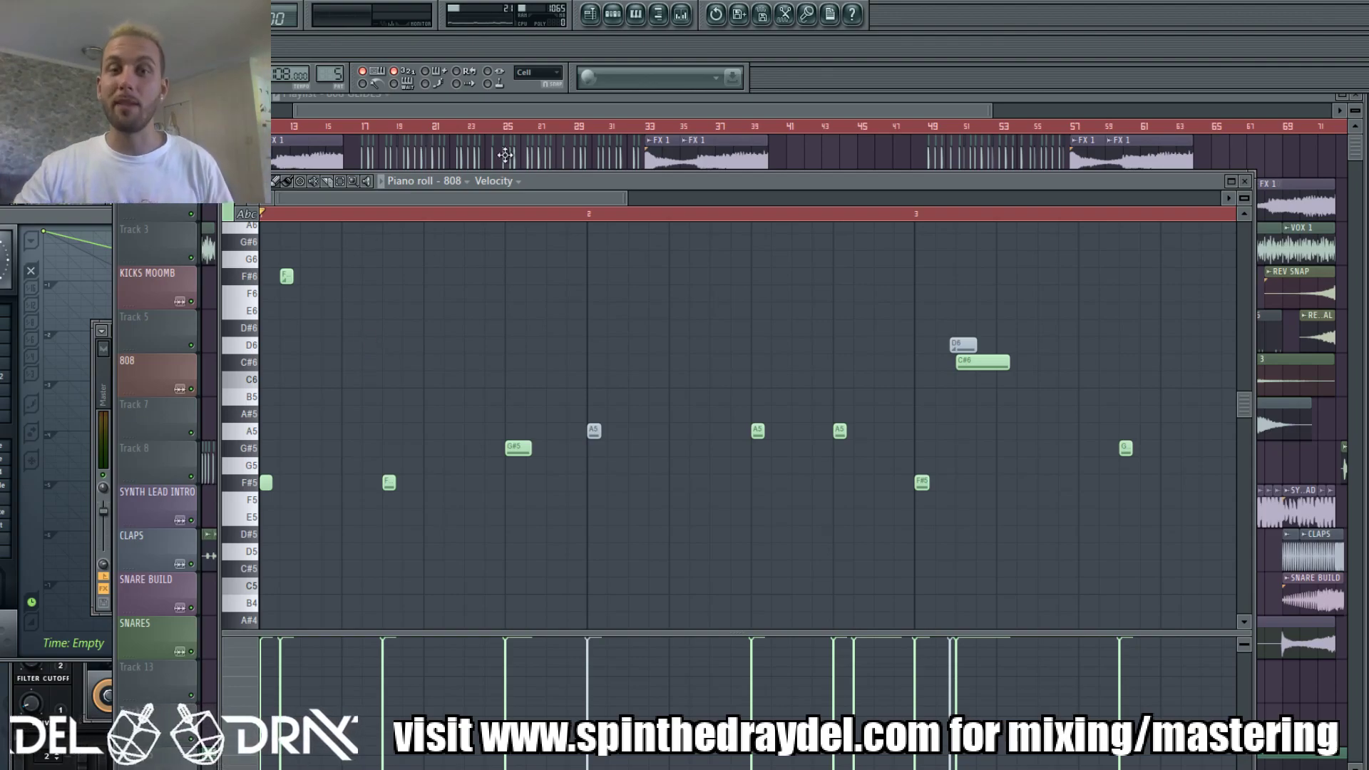
pyautogui.moveTo(626, 197); pyautogui.dragTo(924, 195)
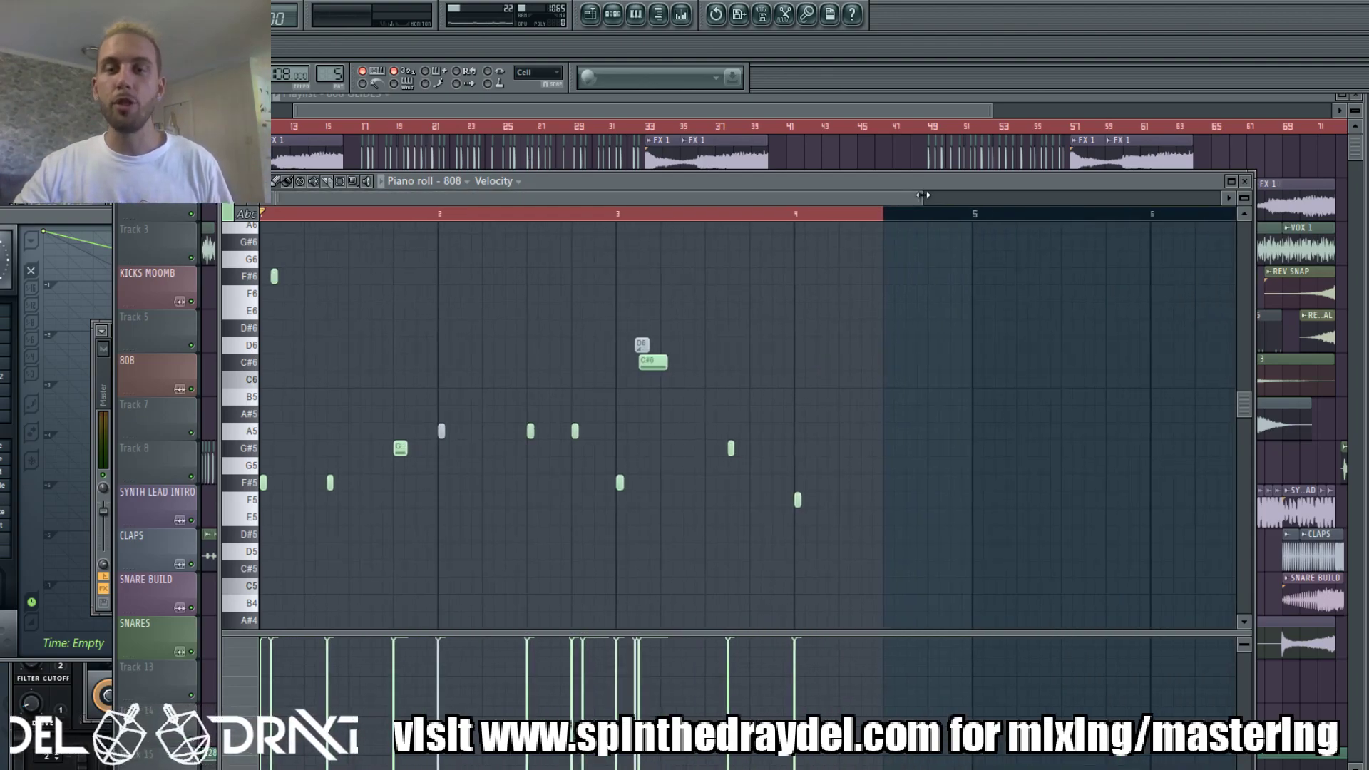
pyautogui.moveTo(714, 183); pyautogui.dragTo(700, 153)
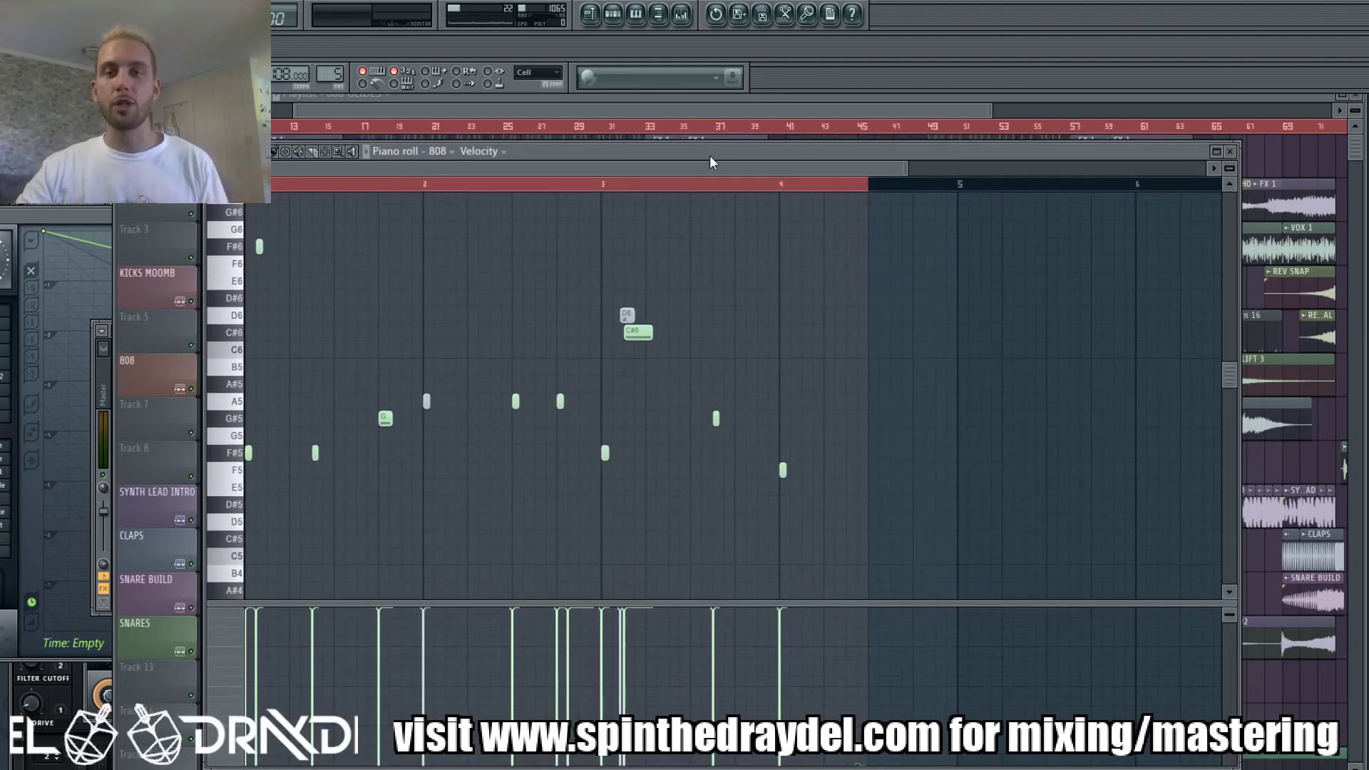